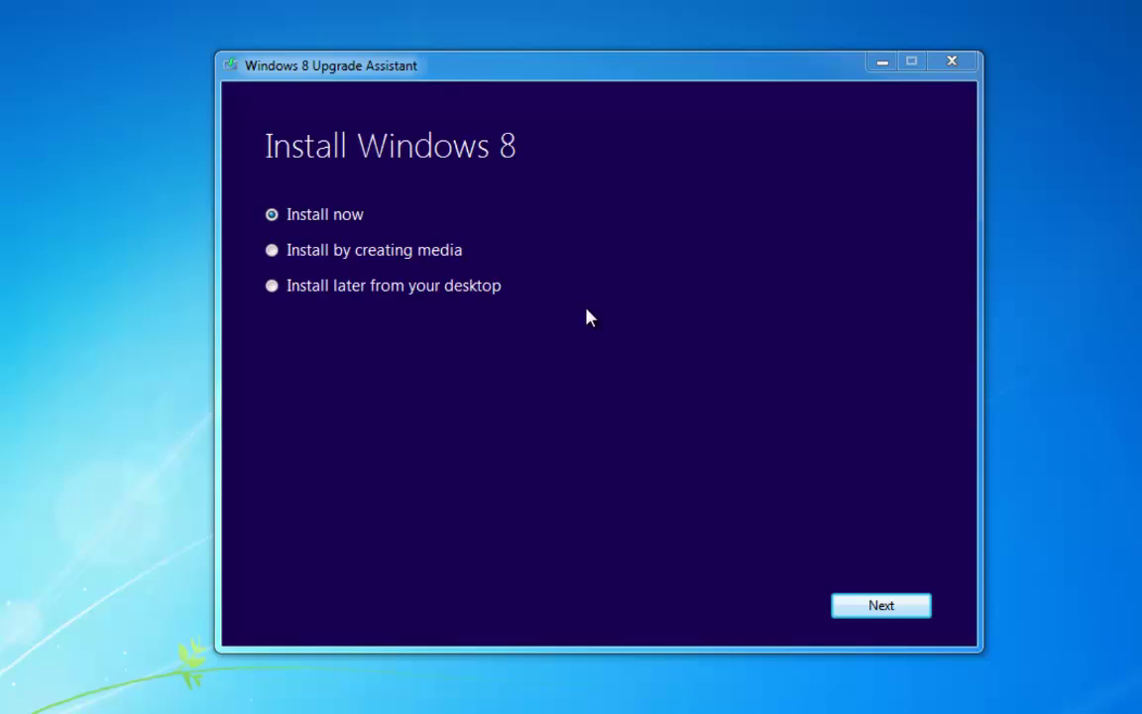
# - Dismiss the DVD AutoPlay prompt and pick 'Install by creating media' in Upgrade Assistant
pyautogui.click(750, 87)
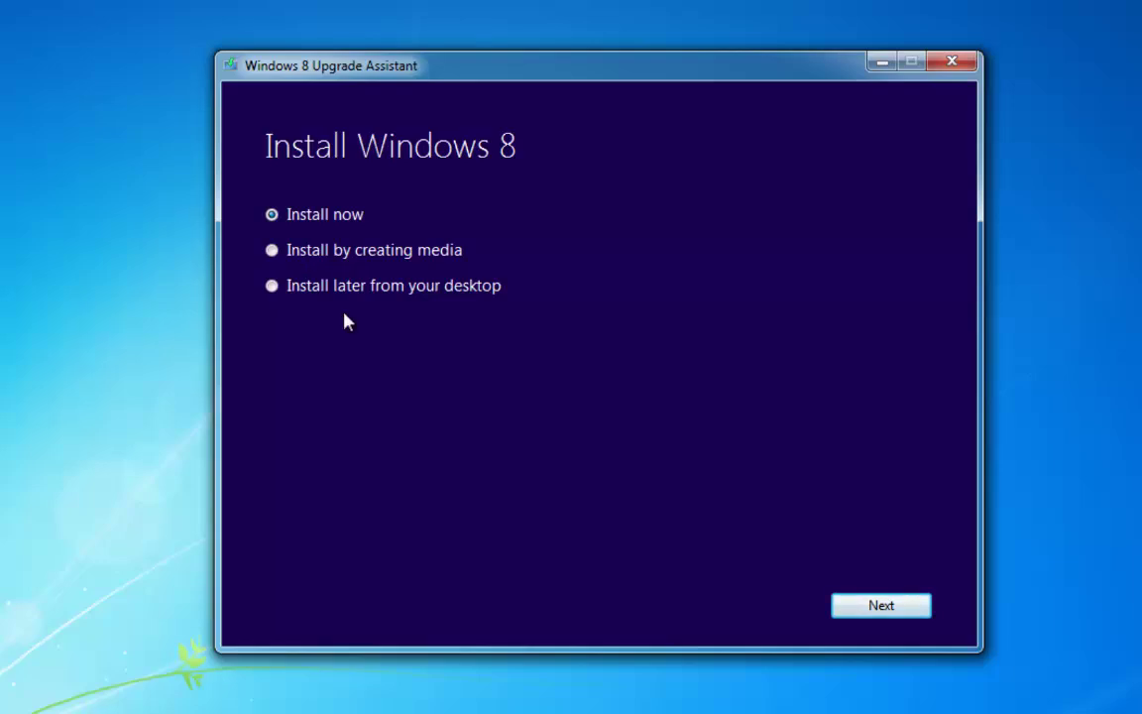
pyautogui.click(272, 252)
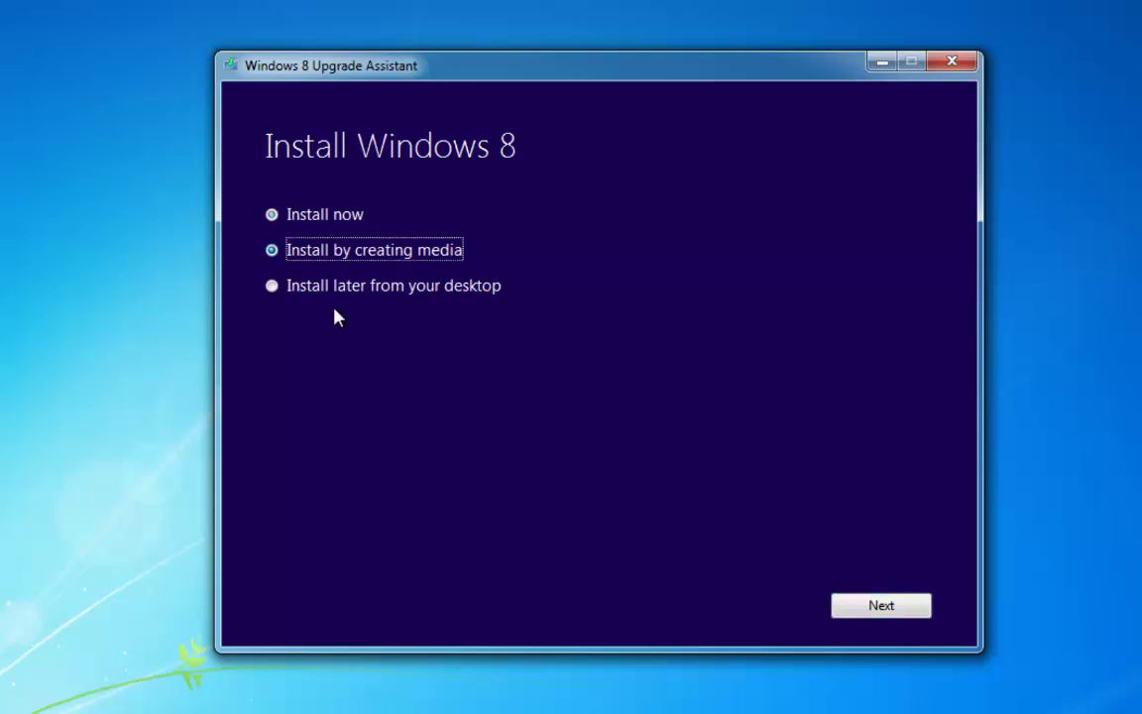
# - Choose ISO file as the media type and save it as 'Windows' on the Desktop
pyautogui.click(877, 608)
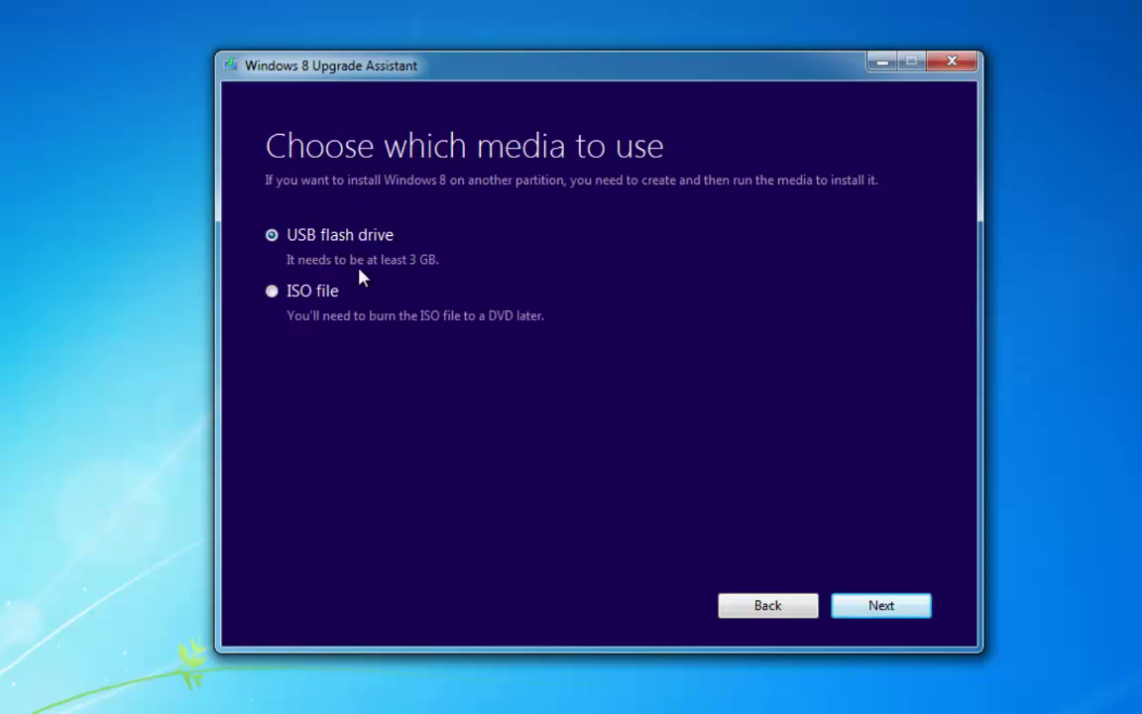
pyautogui.click(272, 292)
pyautogui.click(868, 610)
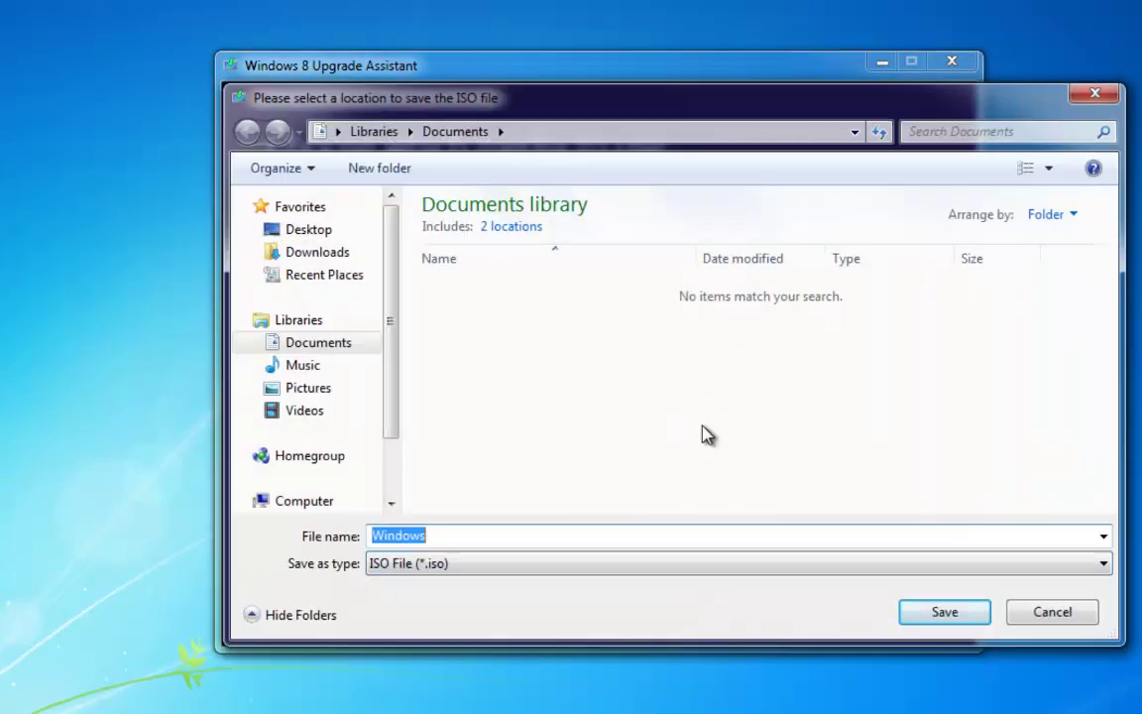
pyautogui.click(317, 236)
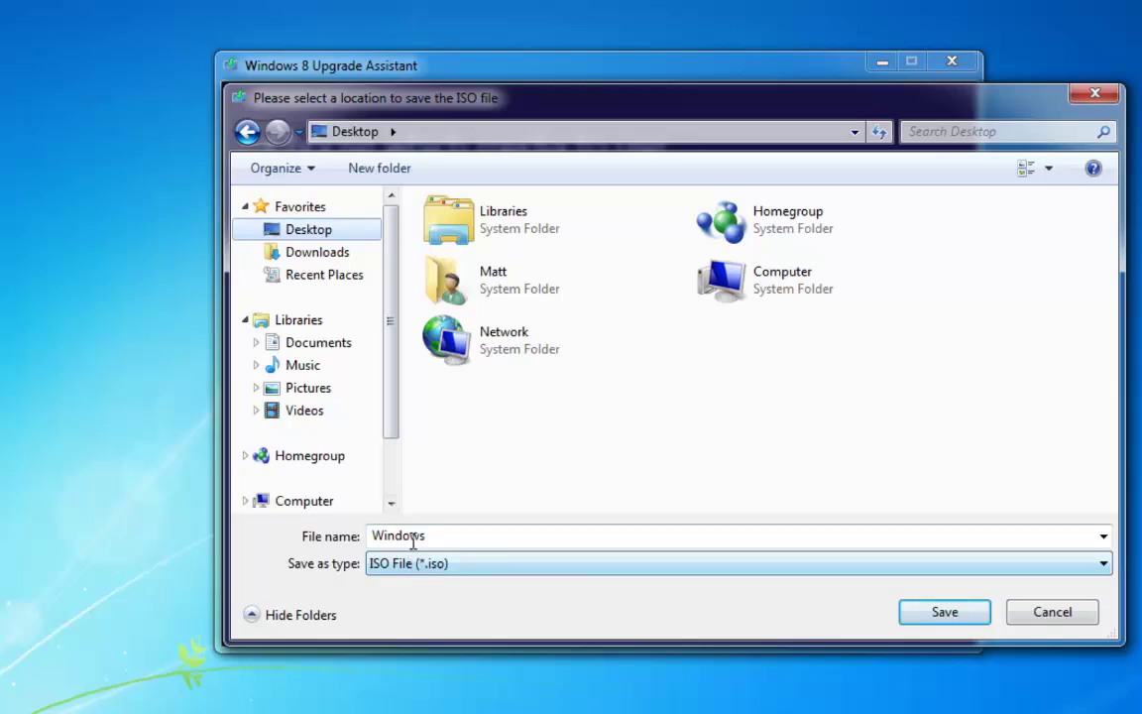
pyautogui.click(947, 617)
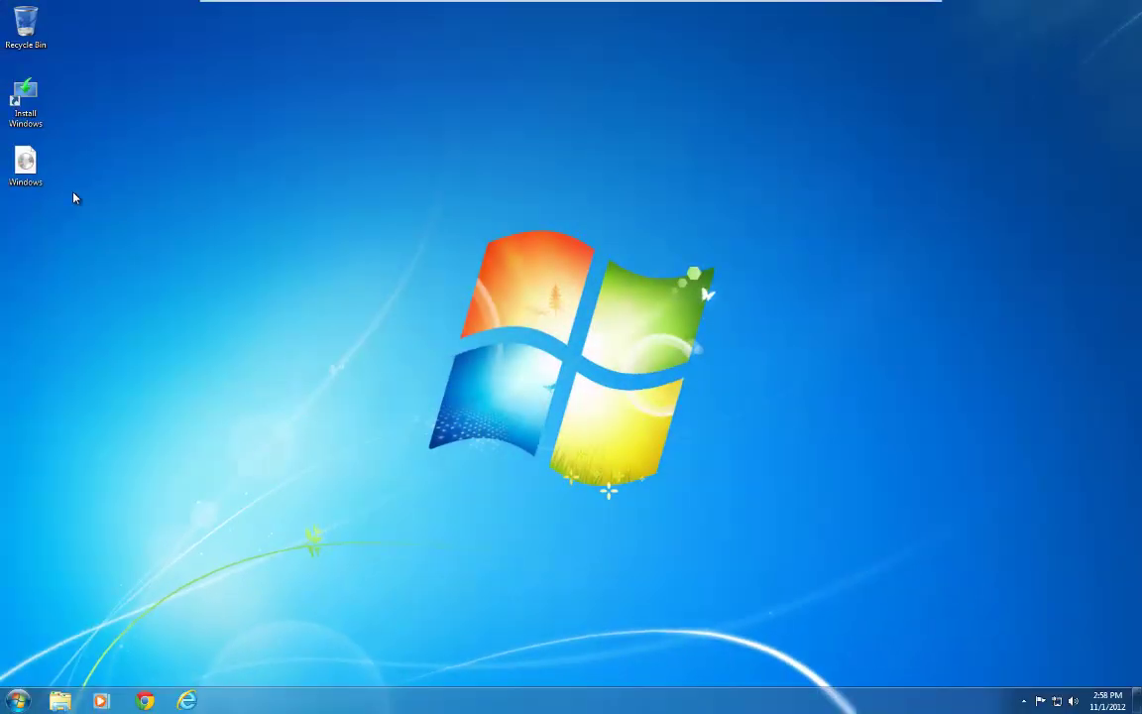
# - Open the Windows ISO from the desktop and burn it to the DVD in drive D:
pyautogui.doubleClick(14, 181)
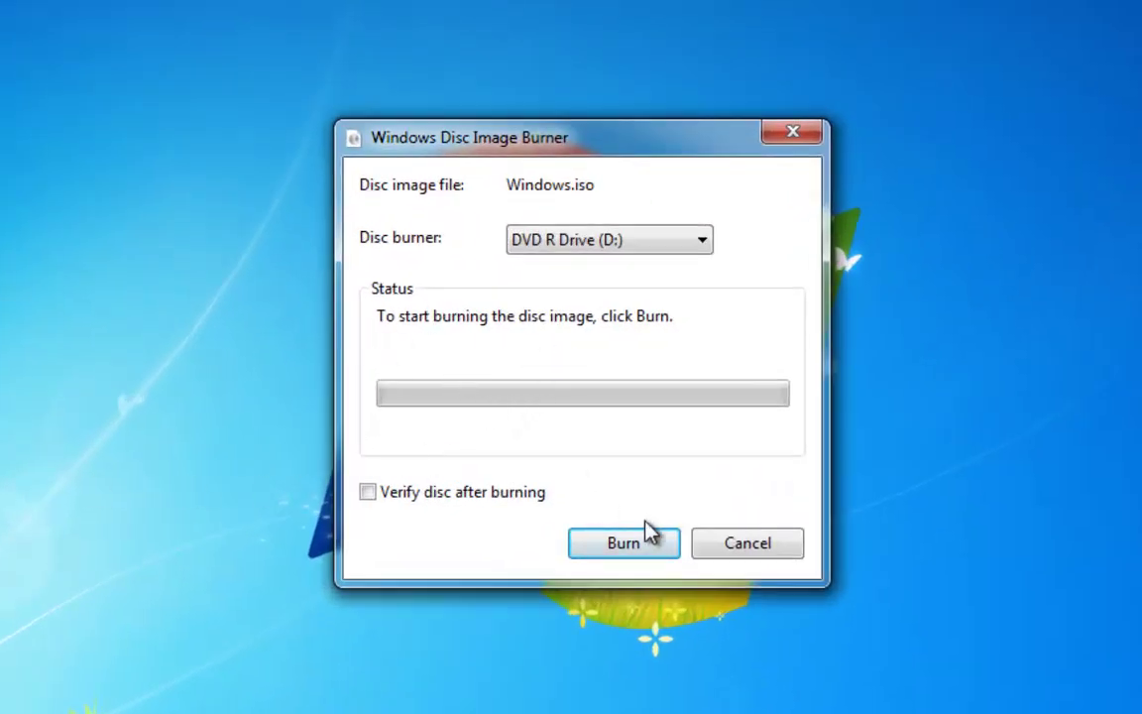
pyautogui.click(623, 556)
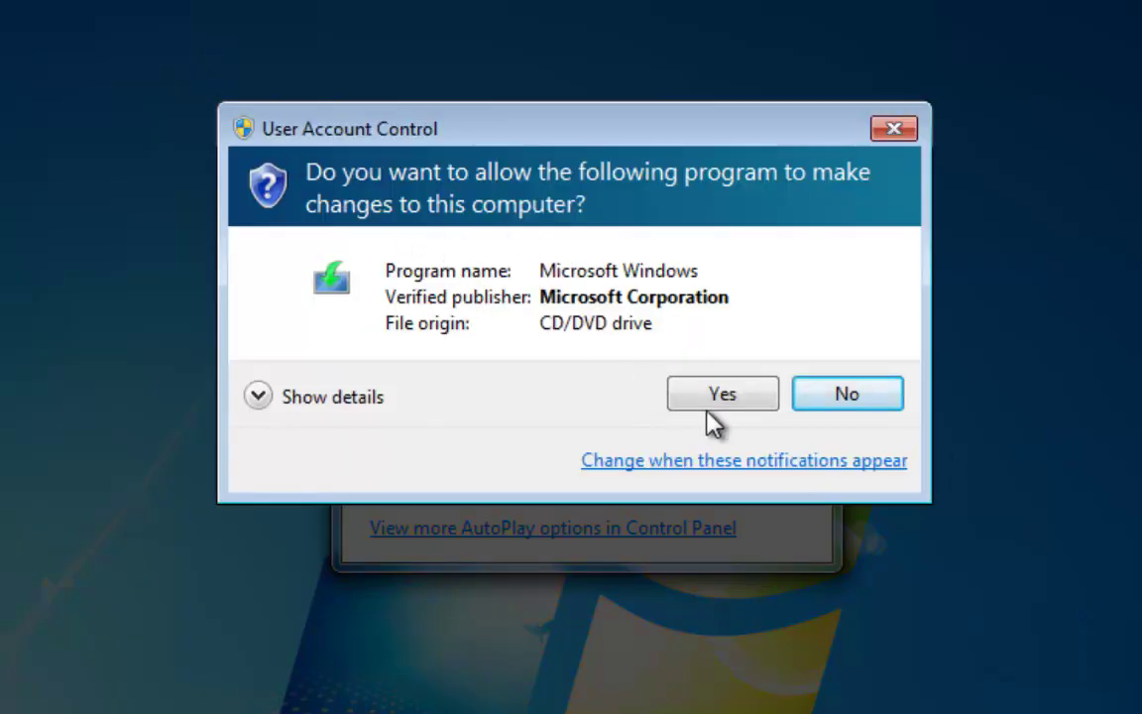
# - Approve the User Account Control prompt so Windows 8 Setup runs from the DVD
pyautogui.click(716, 397)
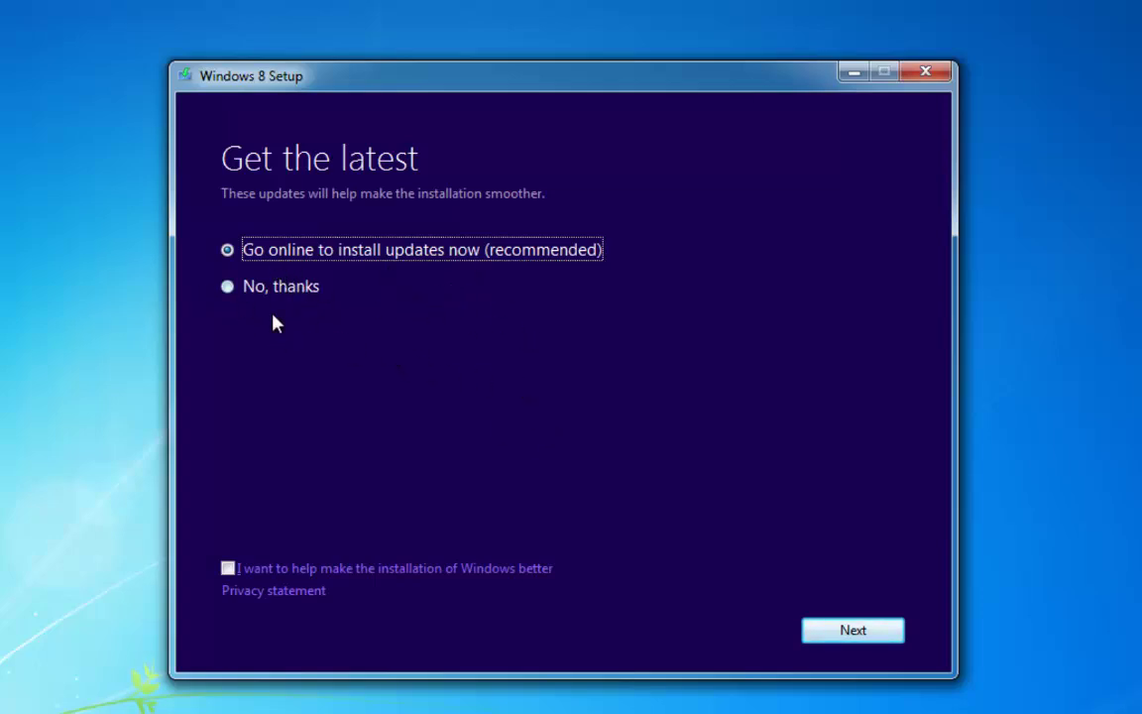
# - Opt to download the latest updates online and accept the Windows 8 Pro licence terms
pyautogui.click(859, 635)
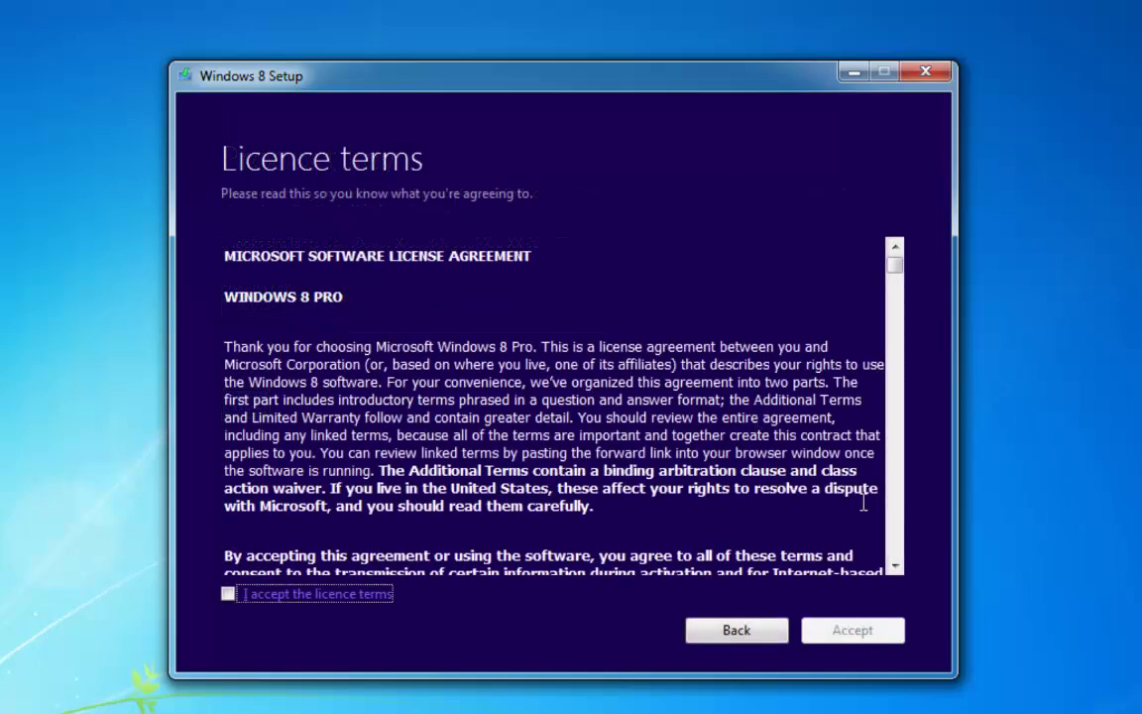
pyautogui.click(228, 595)
pyautogui.click(857, 635)
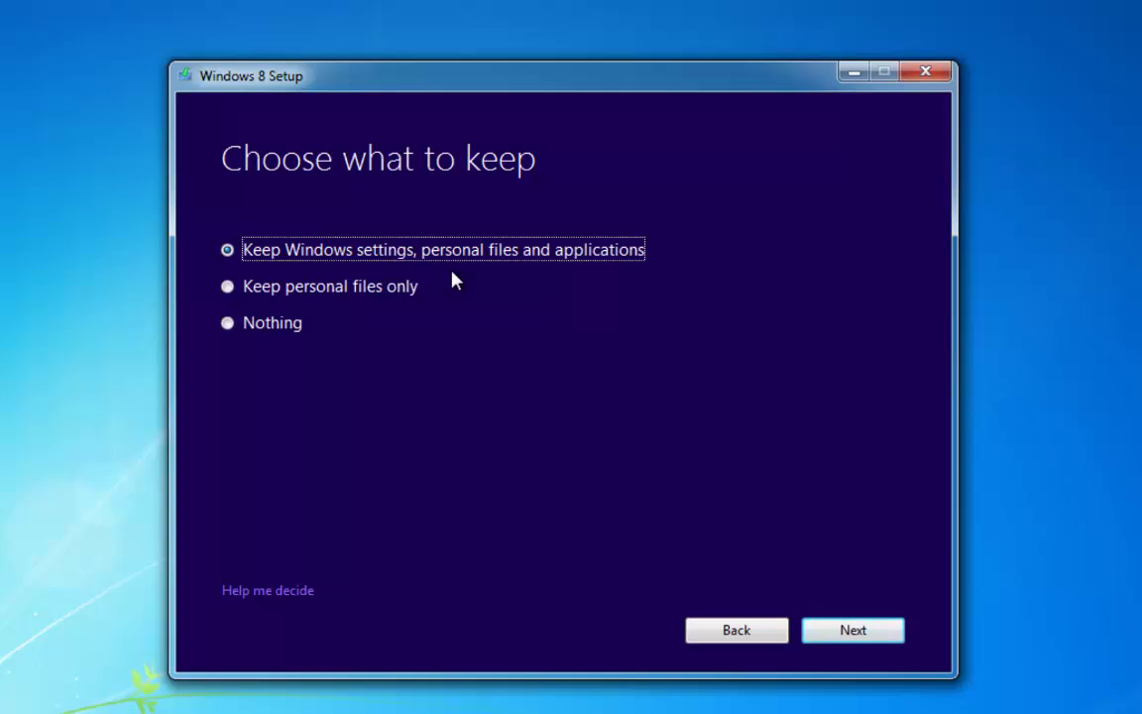
# - Select 'Keep personal files only' instead of 'Nothing' and continue to the install summary
pyautogui.click(228, 287)
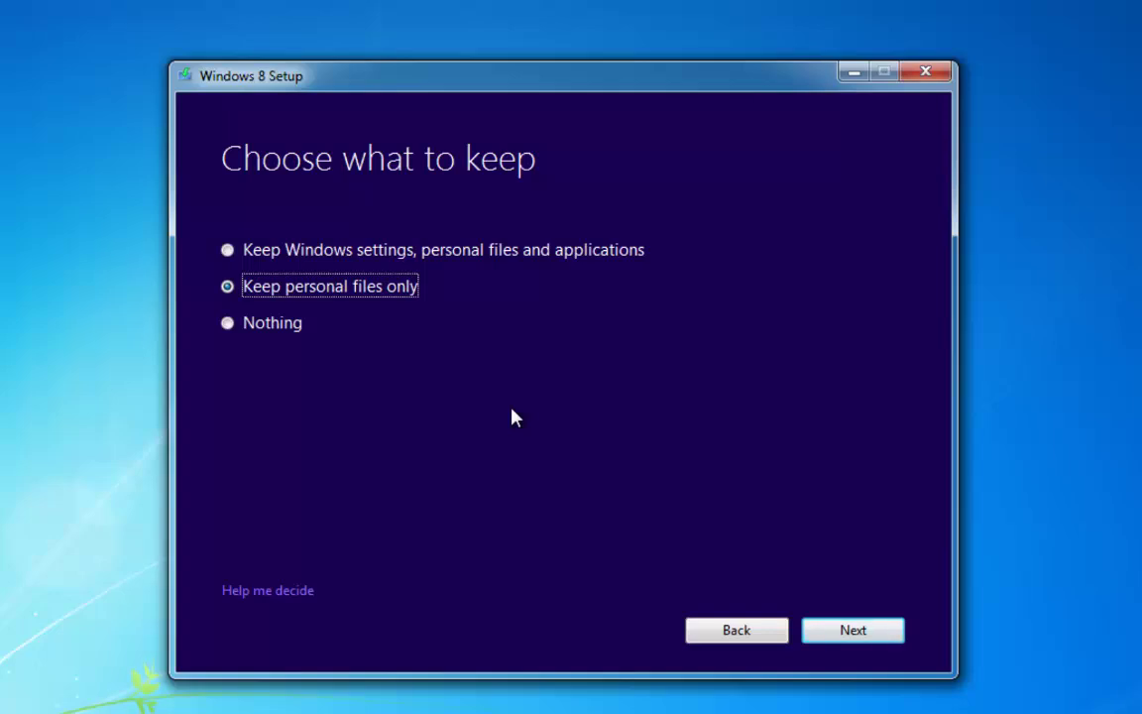
pyautogui.click(231, 321)
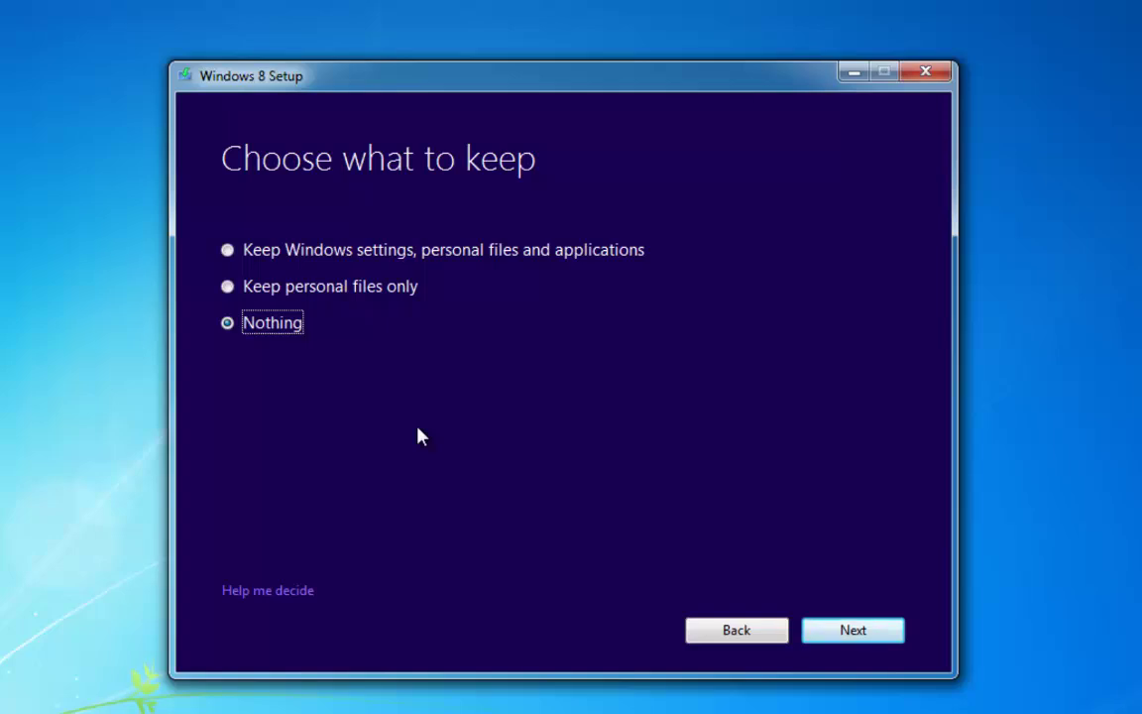
pyautogui.click(227, 288)
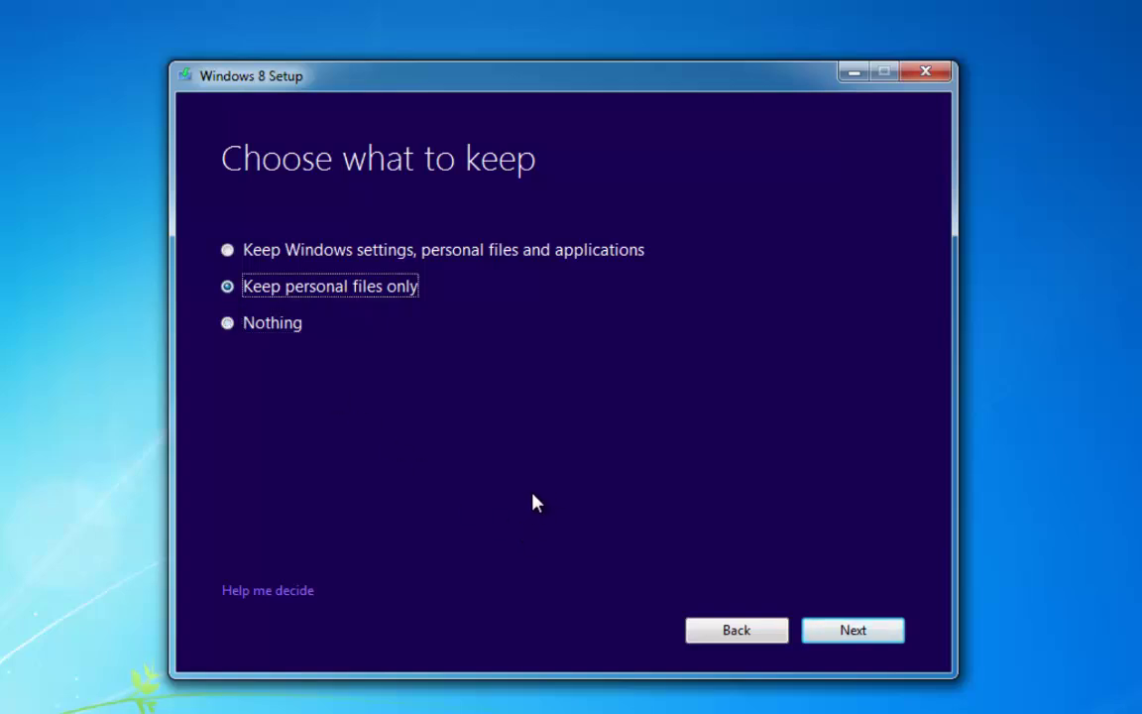
pyautogui.click(857, 637)
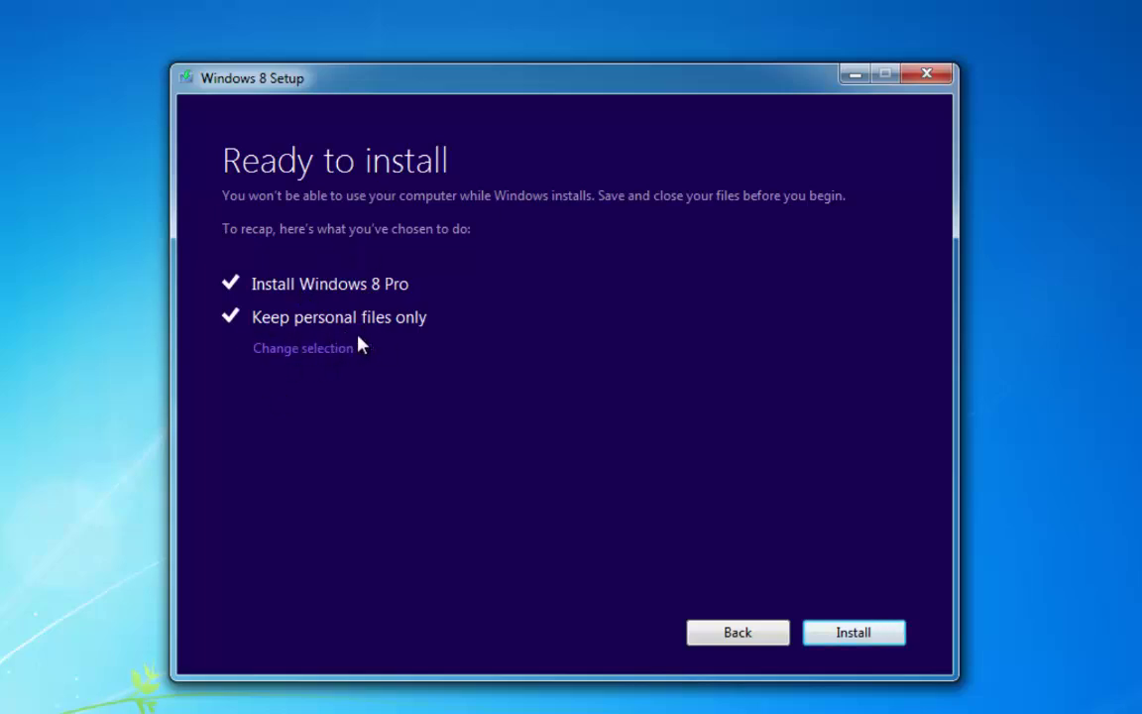
# - Start installing Windows 8 Pro, keeping personal files only, and wait for it to finish
pyautogui.click(857, 638)
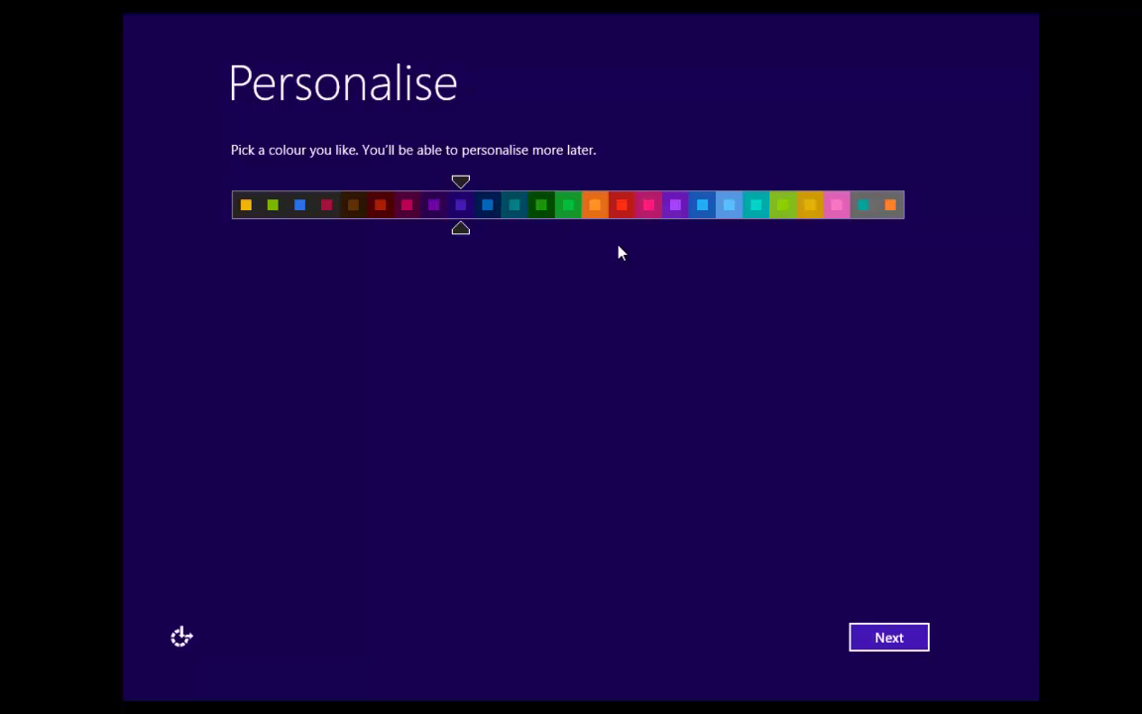
# - Keep the purple colour scheme after briefly trying blue, and continue
pyautogui.click(488, 205)
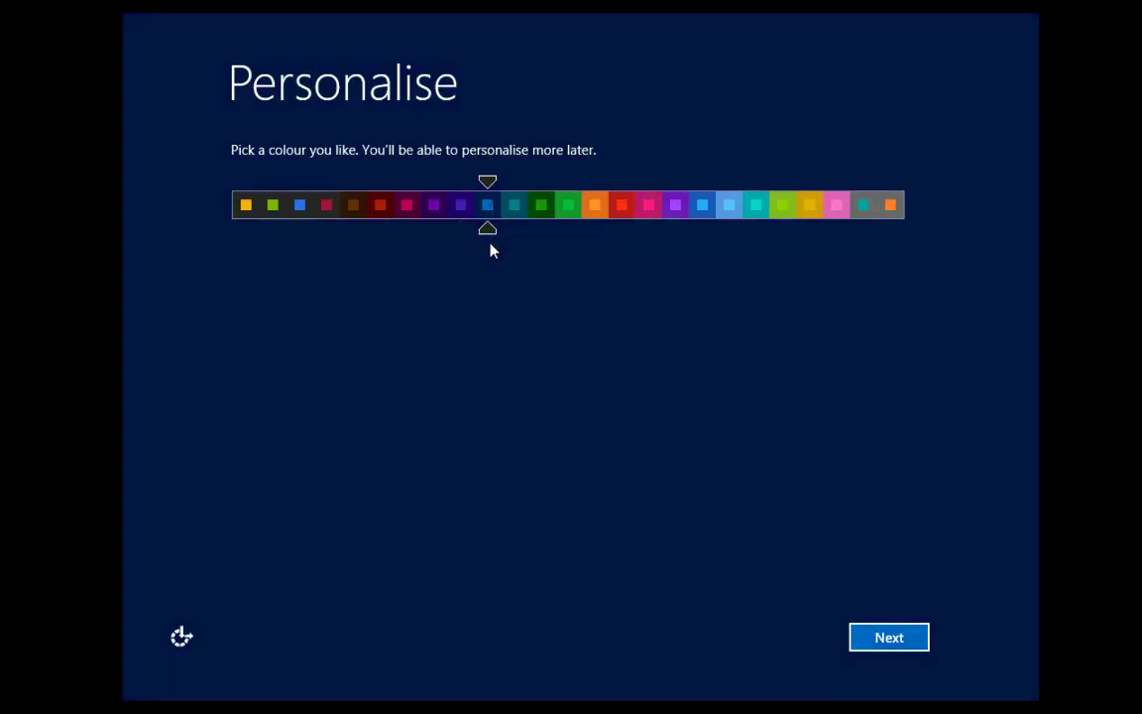
pyautogui.click(460, 211)
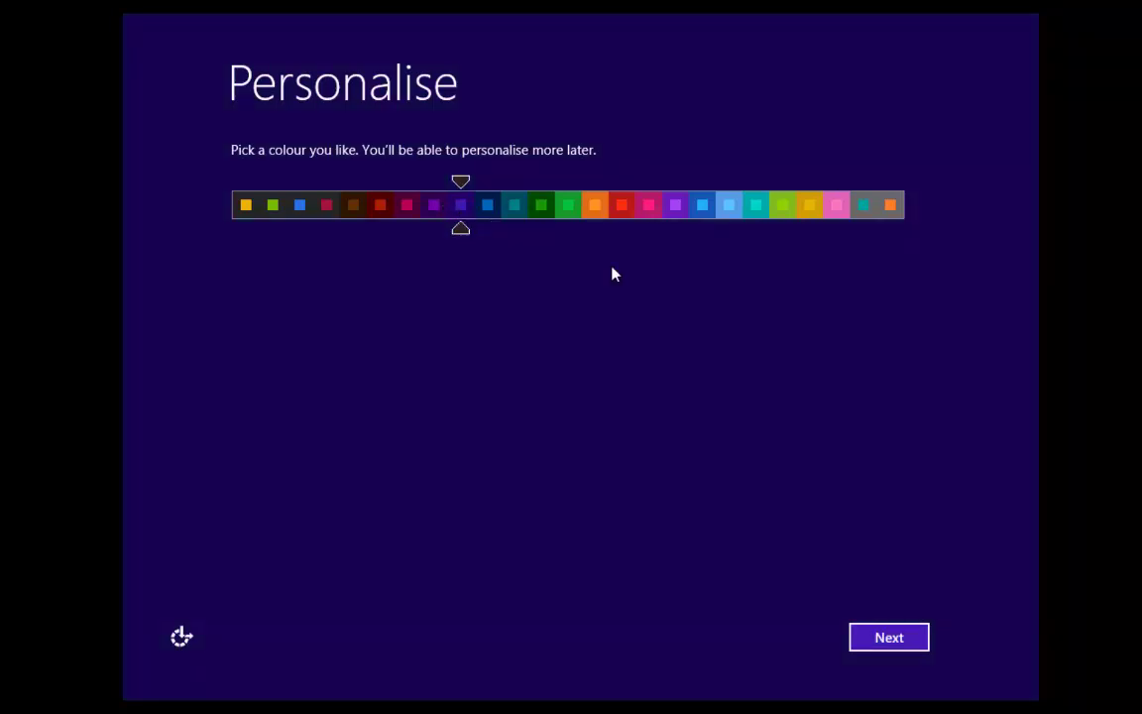
pyautogui.click(870, 638)
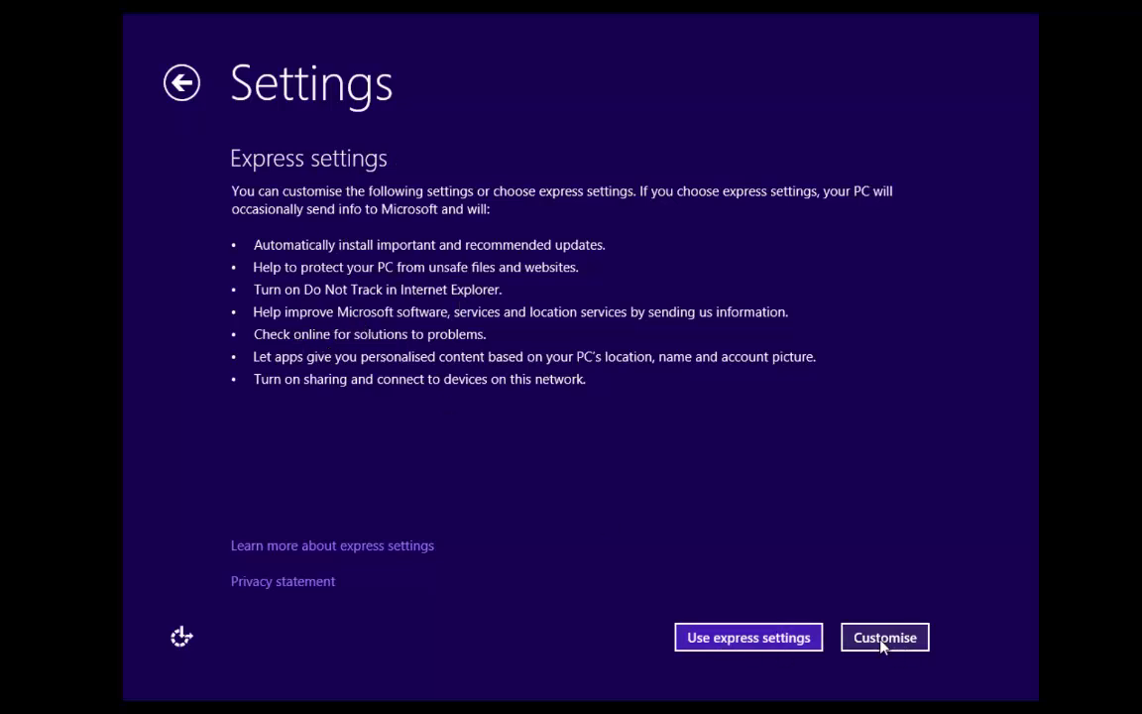
# - Accept Windows 8's express settings
pyautogui.click(756, 640)
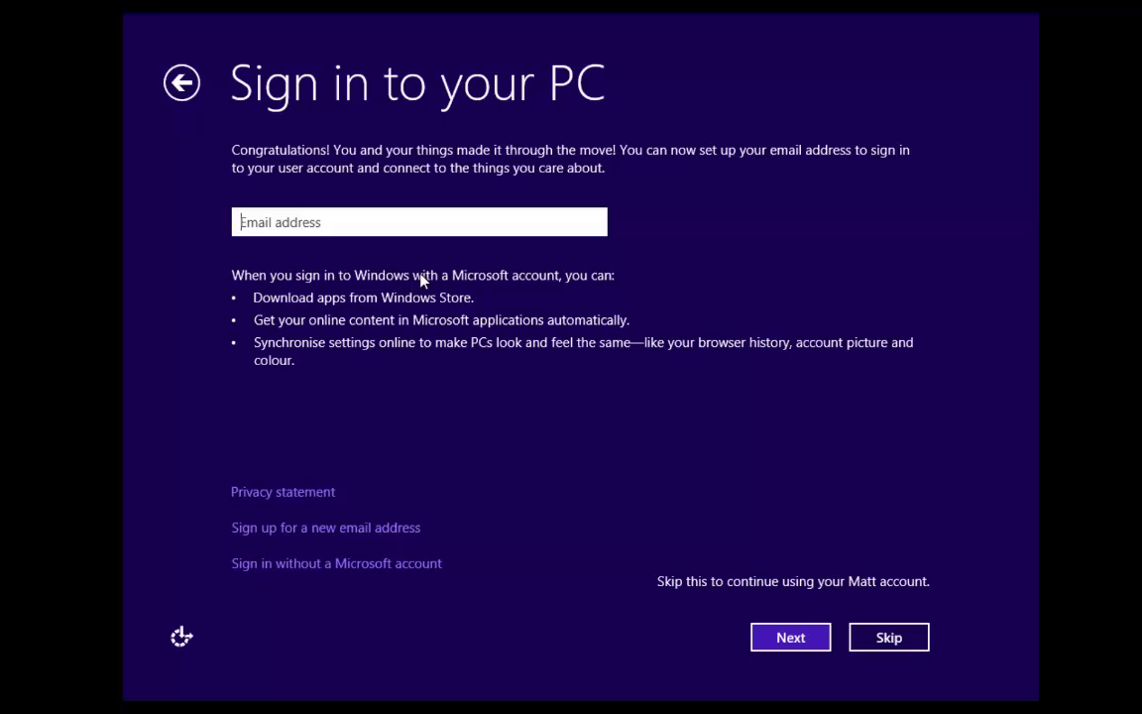
# - Enter the Microsoft account e-mail address, correcting typos, and submit it
pyautogui.write("''''")
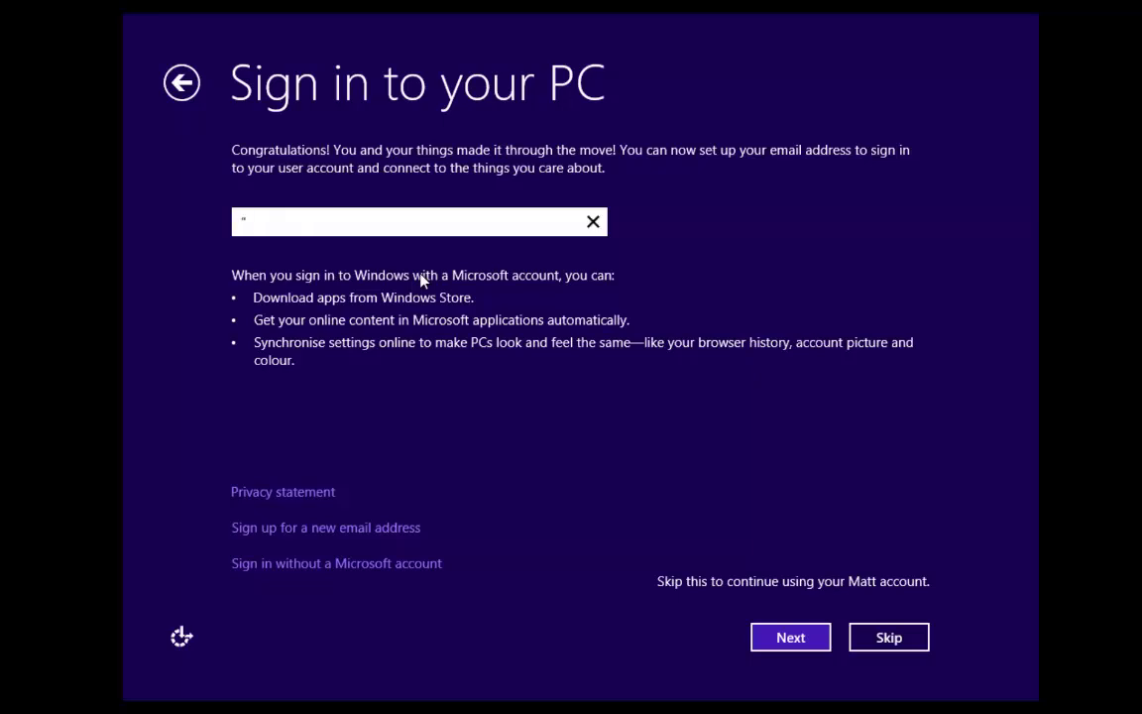
pyautogui.write("''''")
pyautogui.press('BackSpace')
pyautogui.press('BackSpace')
pyautogui.press('BackSpace')
pyautogui.press('BackSpace')
pyautogui.press('BackSpace')
pyautogui.press('BackSpace')
pyautogui.press('BackSpace')
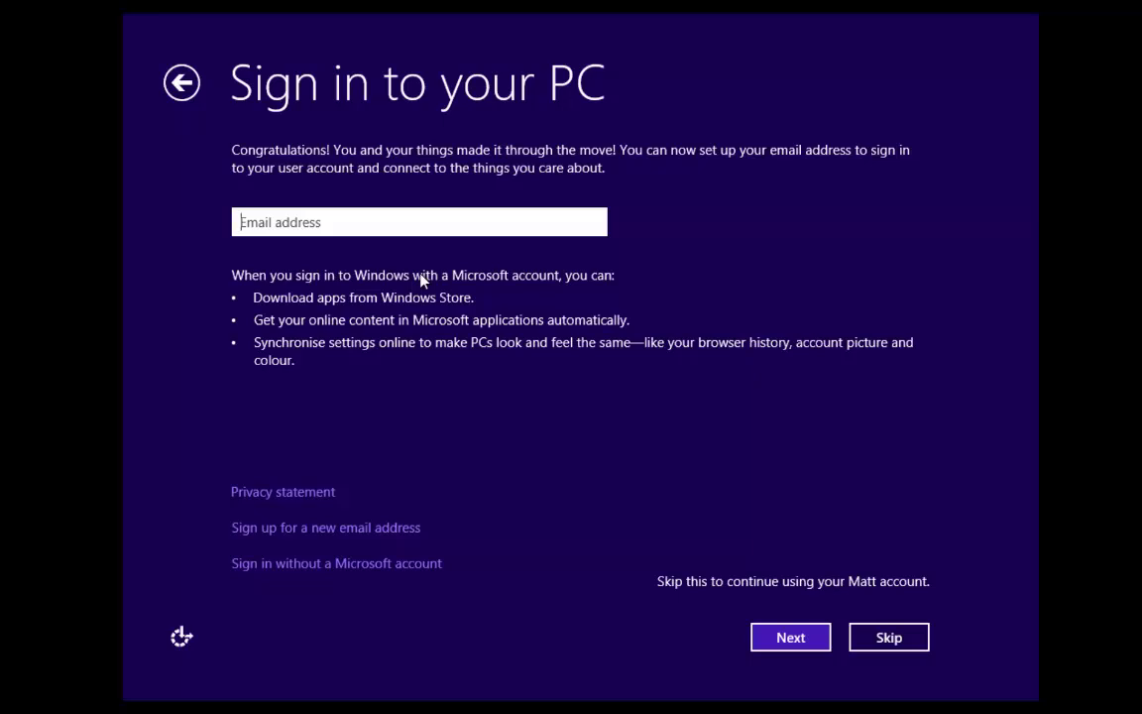
pyautogui.write('@')
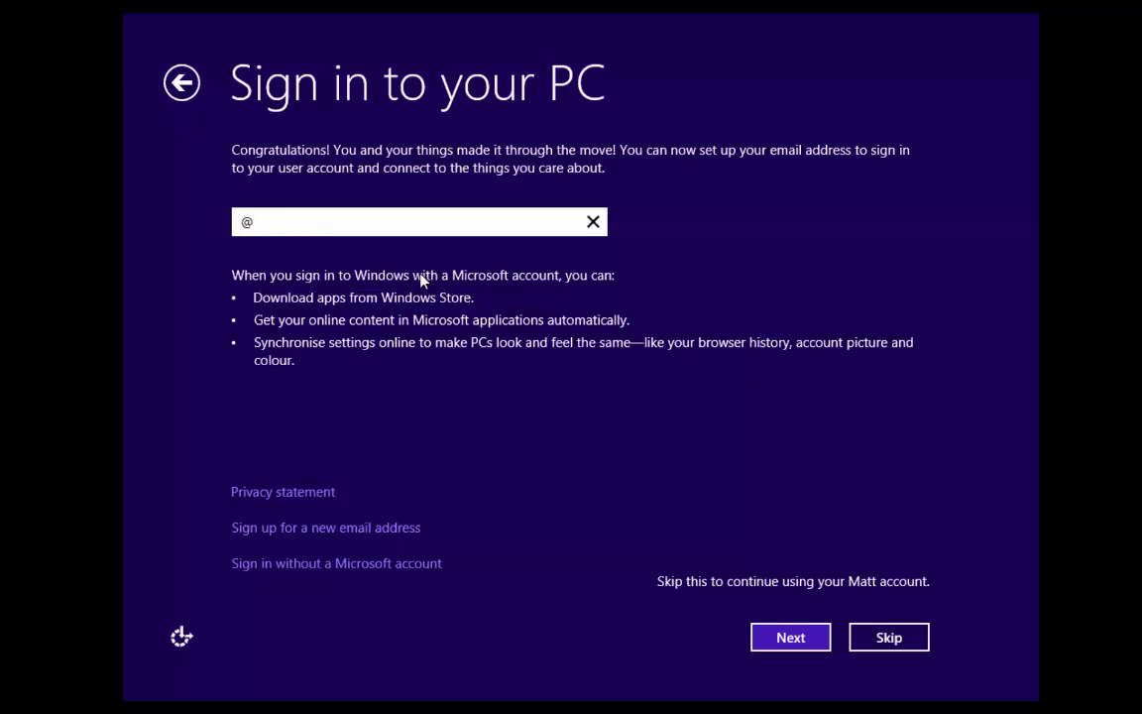
pyautogui.press('BackSpace')
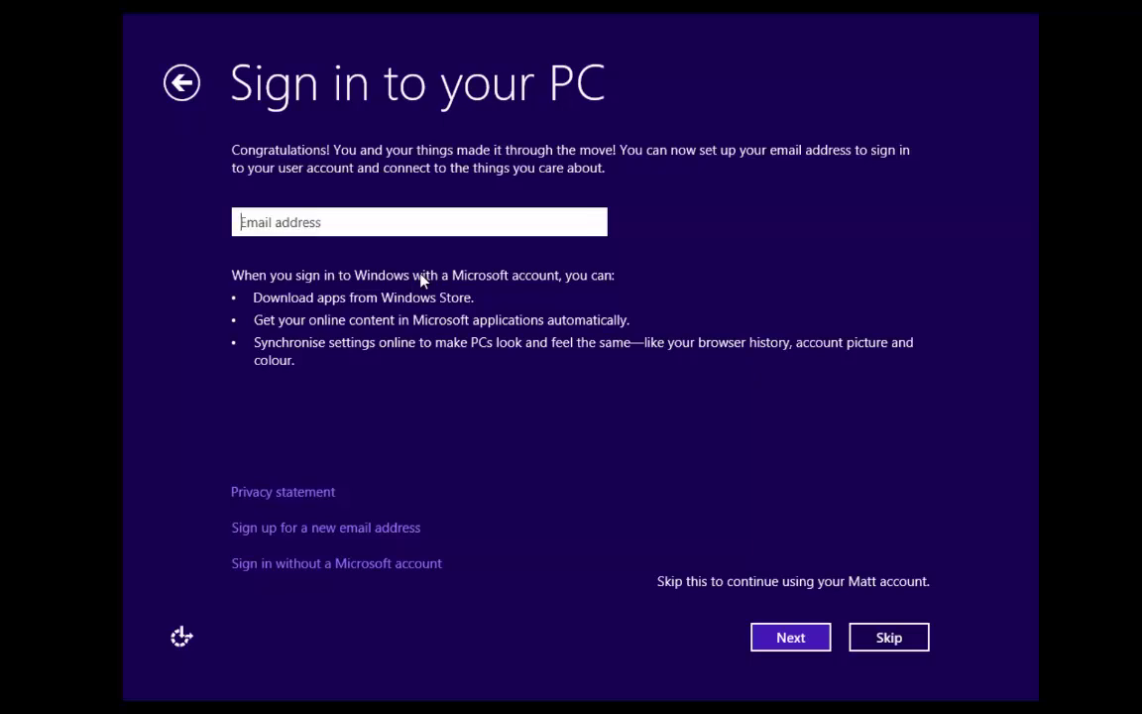
pyautogui.click(791, 637)
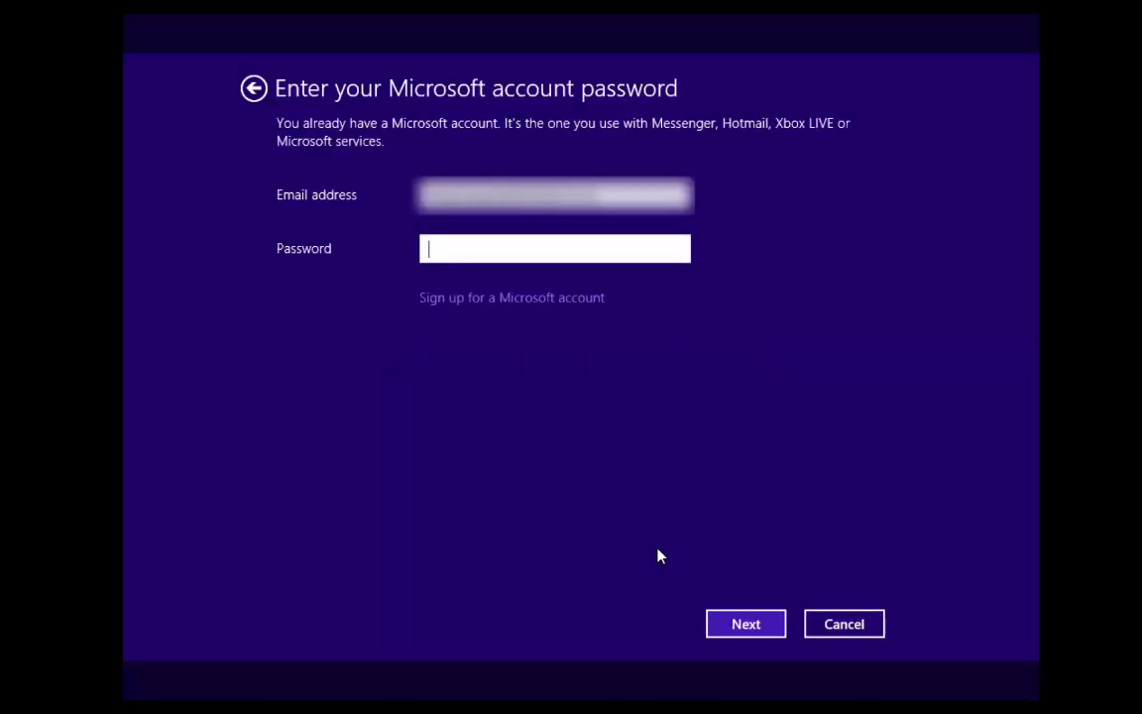
# - Enter the Microsoft account password, then submit the phone number and alternative email security info
pyautogui.press('capslock')
pyautogui.write('****************')
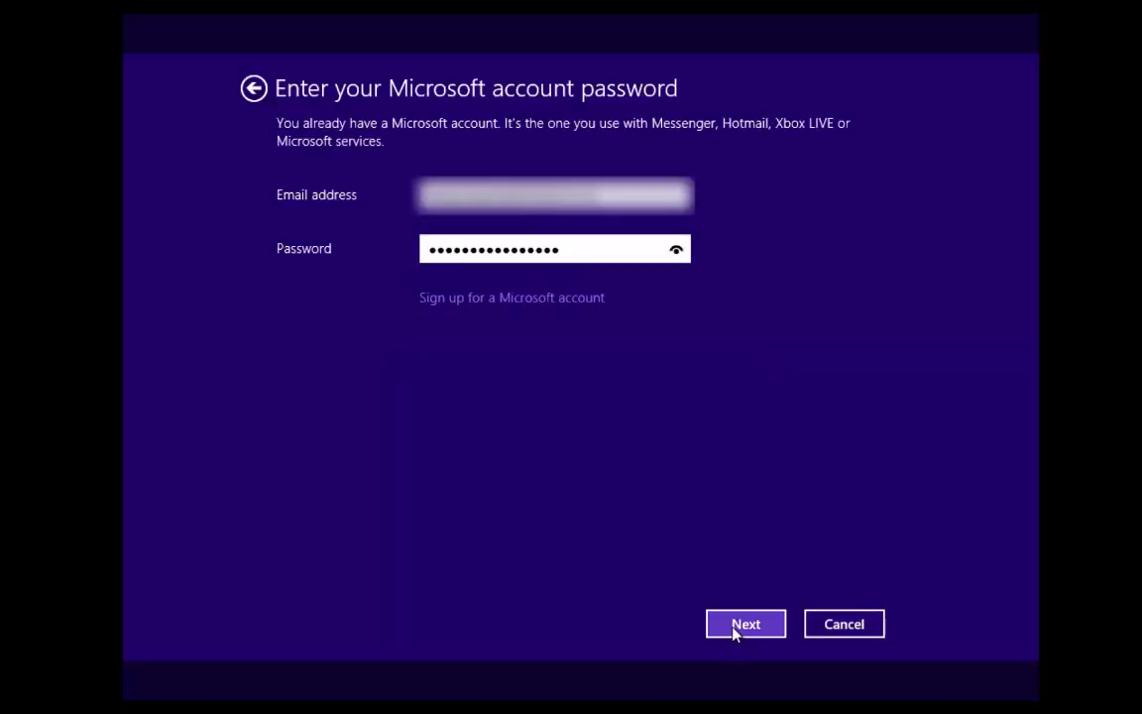
pyautogui.click(737, 628)
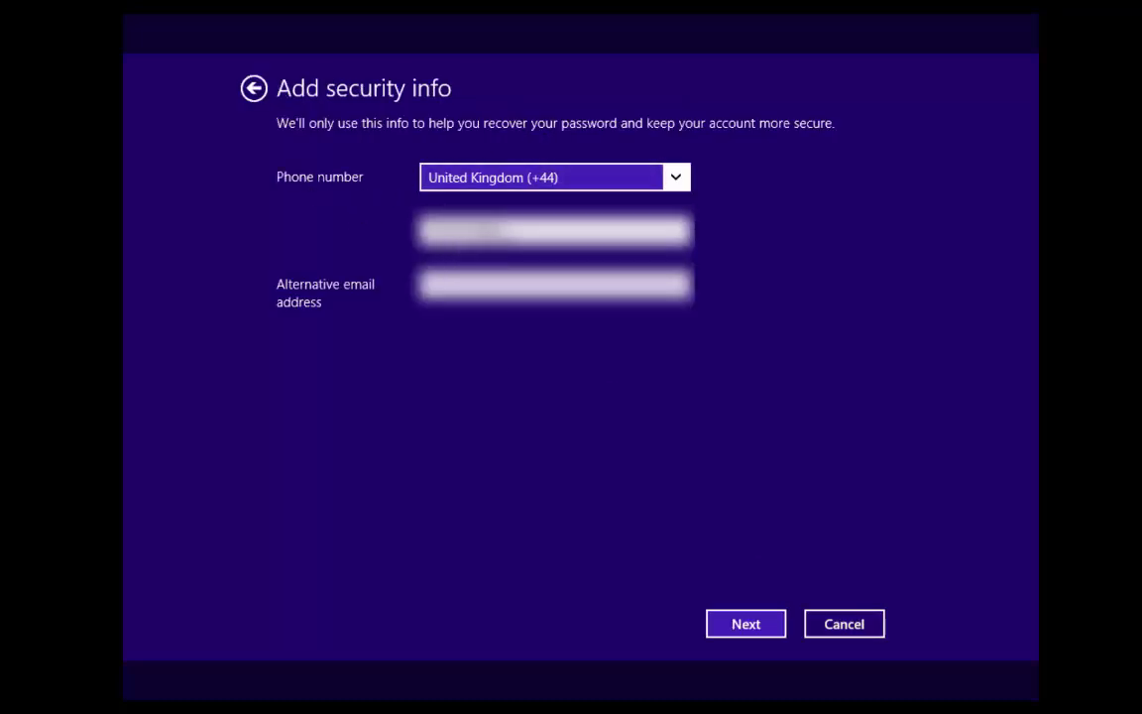
pyautogui.click(452, 289)
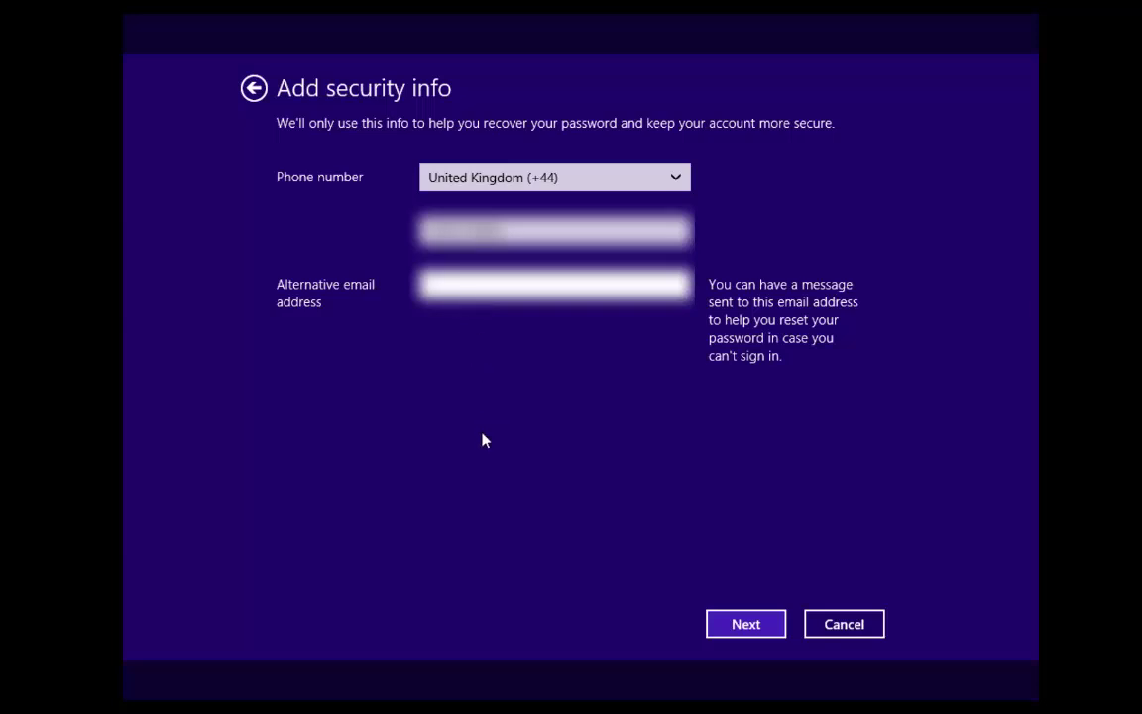
pyautogui.click(746, 623)
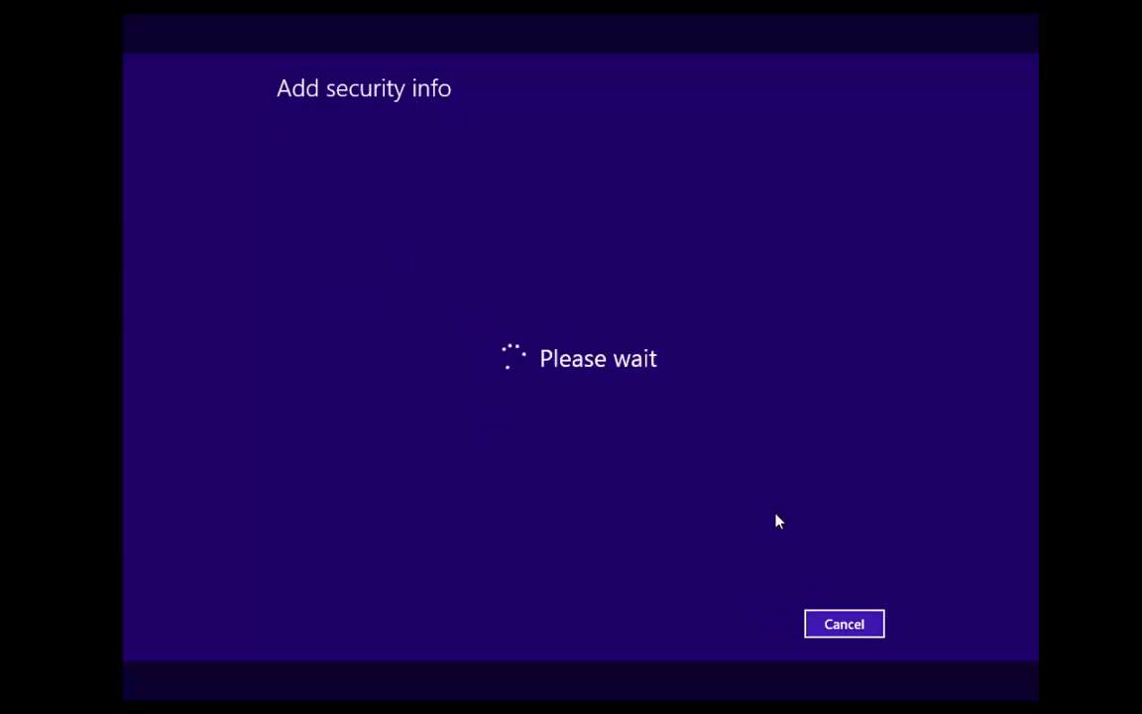